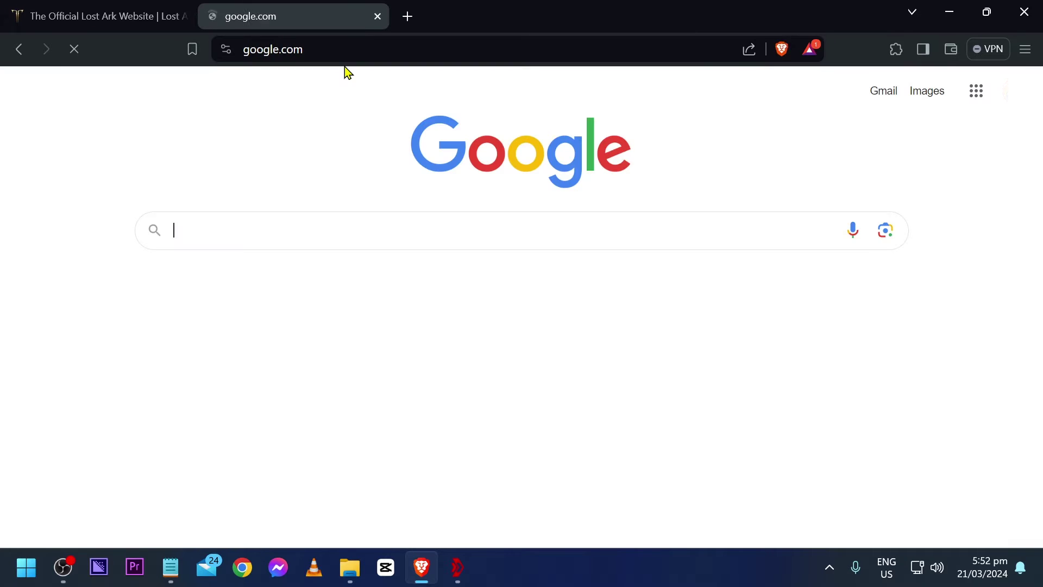
# Search Google for "exitlag" and open the Free Trial page of the ExitLag website
pyautogui.write('exitlag')
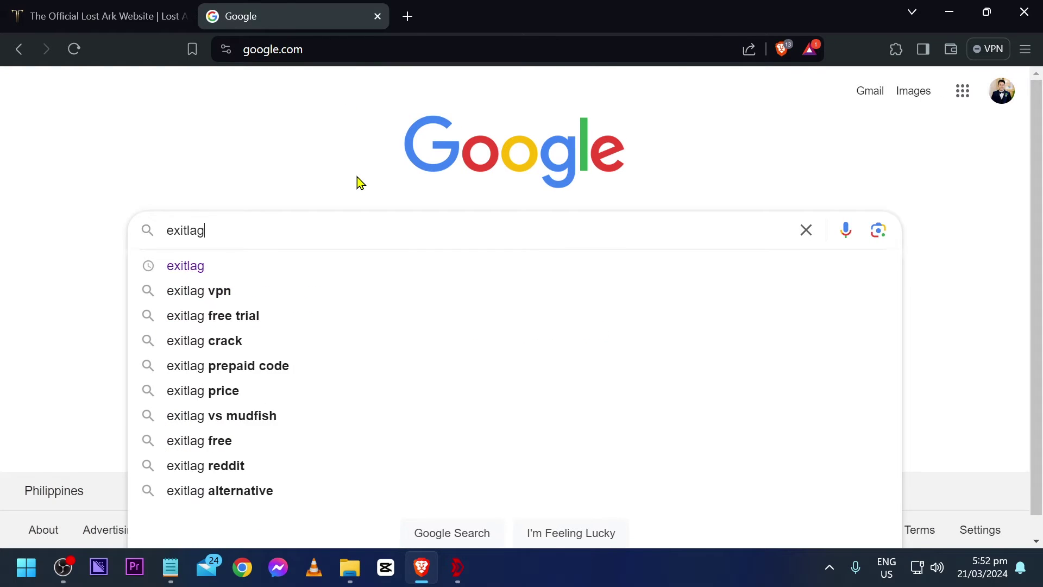
pyautogui.press('Return')
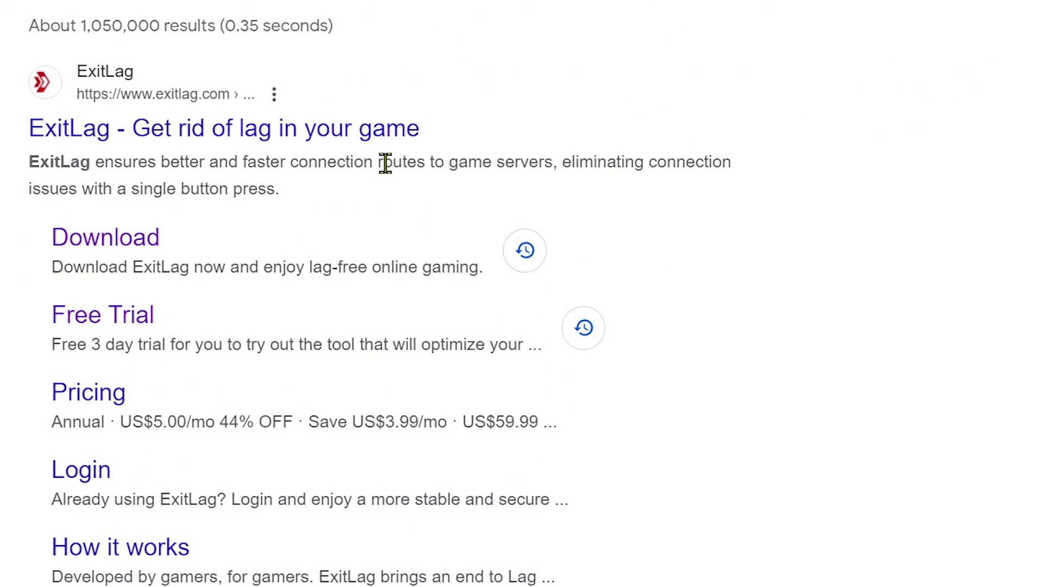
pyautogui.moveTo(469, 163); pyautogui.dragTo(576, 158)
pyautogui.click(575, 158)
pyautogui.click(122, 325)
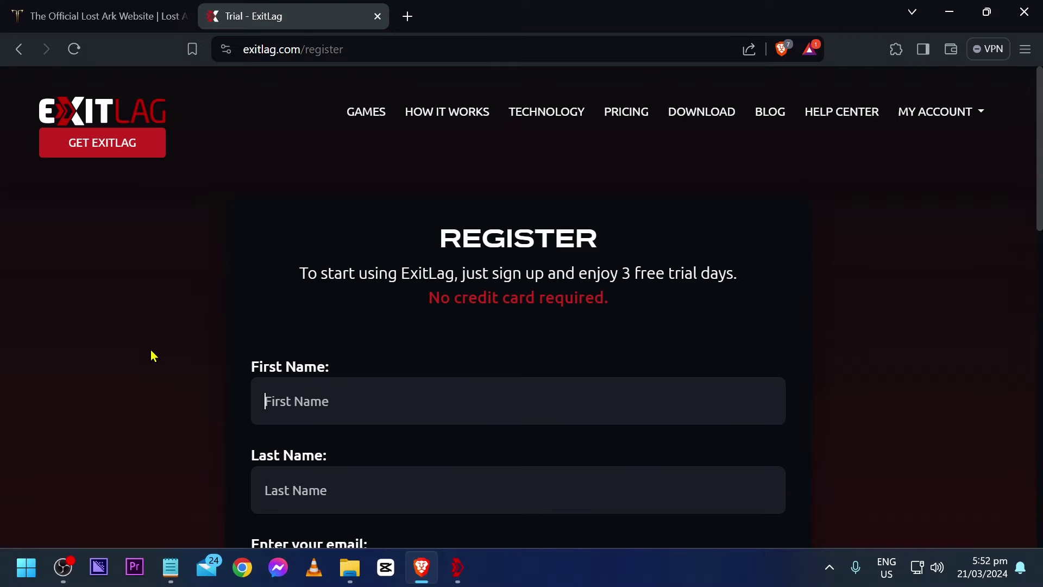
# Examine the registration form's fields and the free trial and credit card terms at its head
pyautogui.scroll(-3, 154, 356)
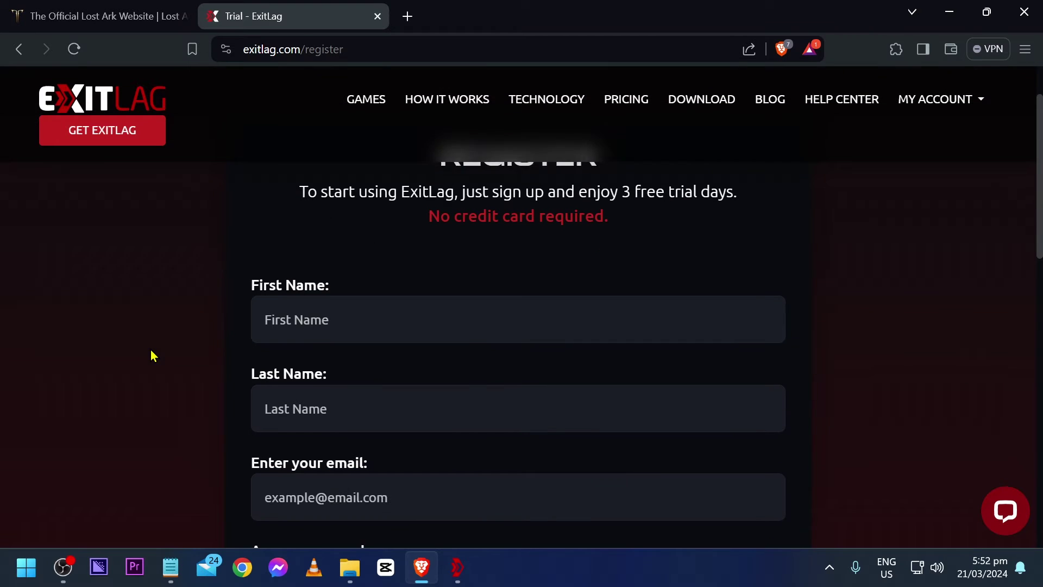
pyautogui.scroll(-6, 266, 254)
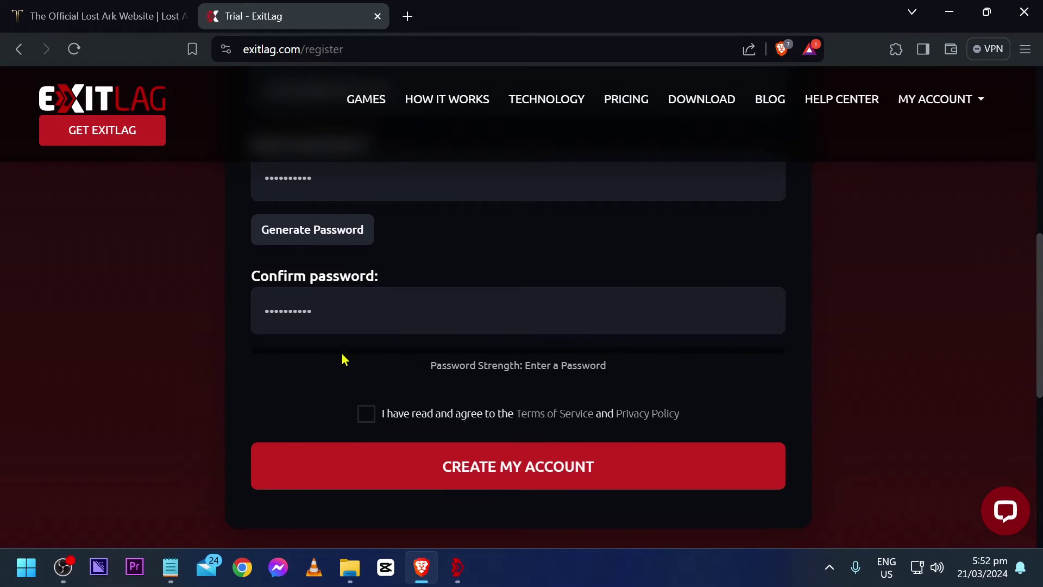
pyautogui.scroll(9, 380, 361)
pyautogui.moveTo(429, 214); pyautogui.dragTo(628, 227)
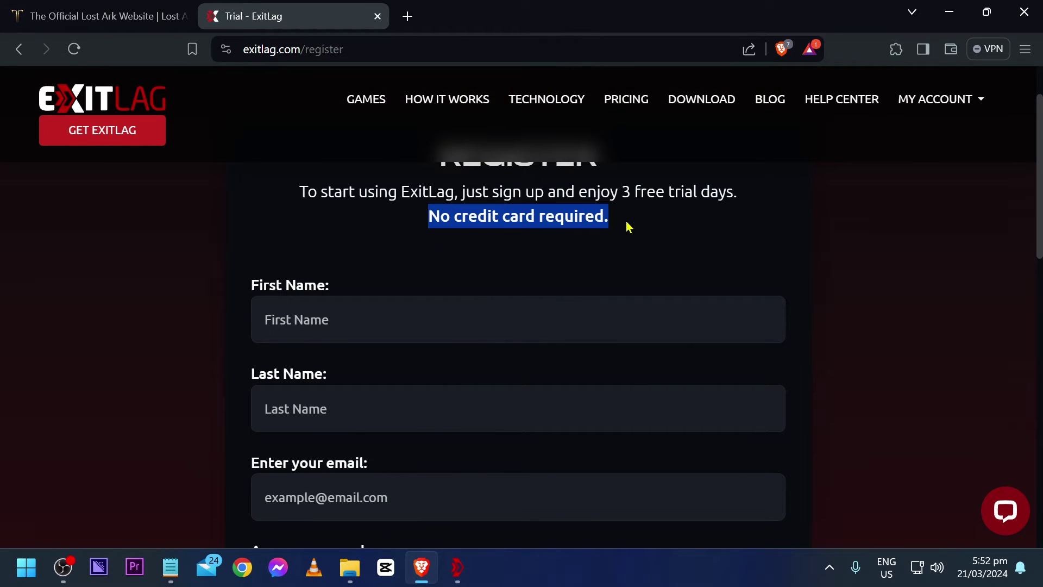
pyautogui.click(598, 214)
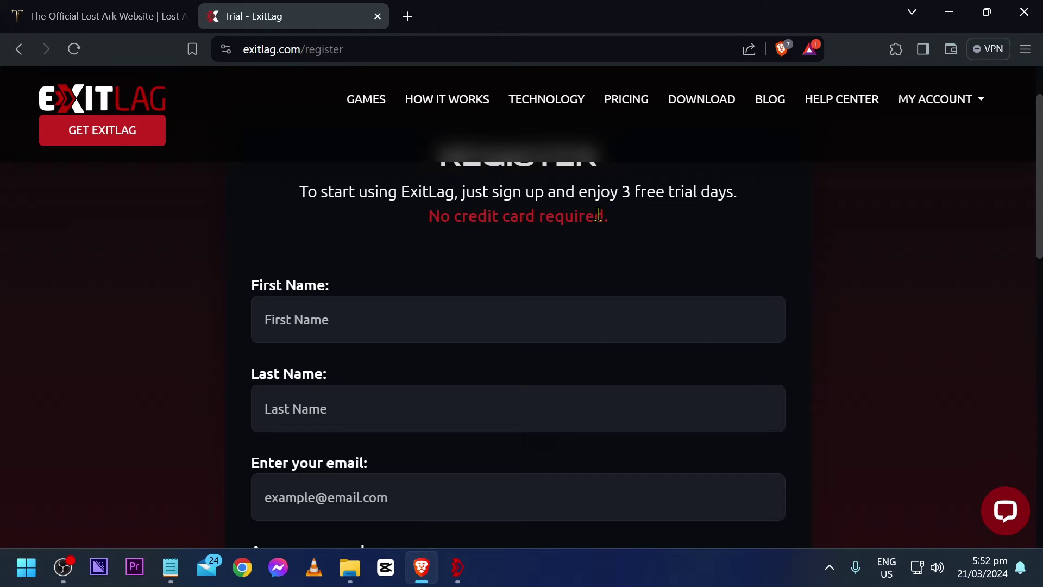
pyautogui.scroll(-4, 576, 199)
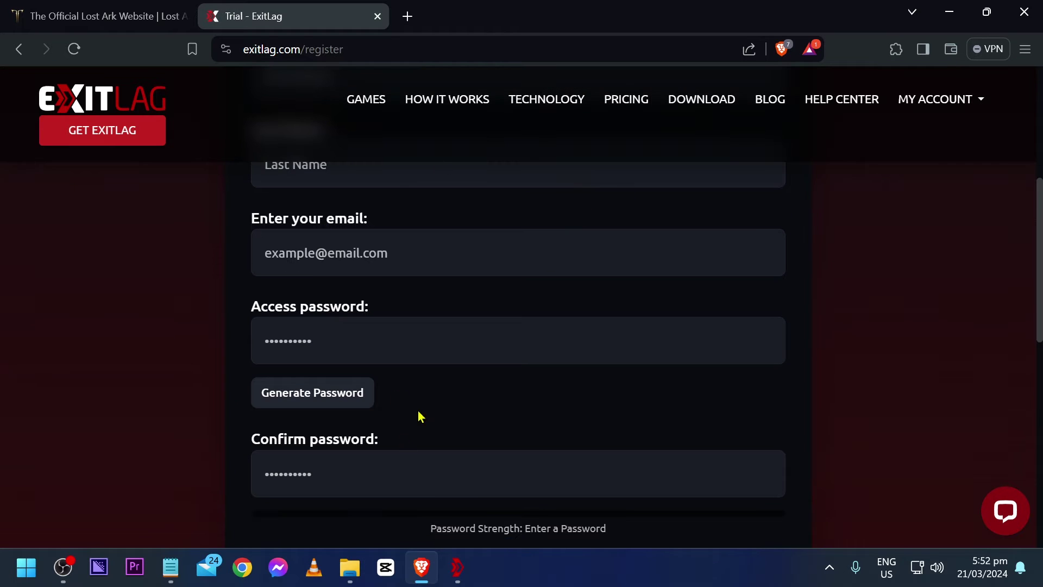
pyautogui.scroll(-1, 366, 396)
pyautogui.scroll(7, 538, 426)
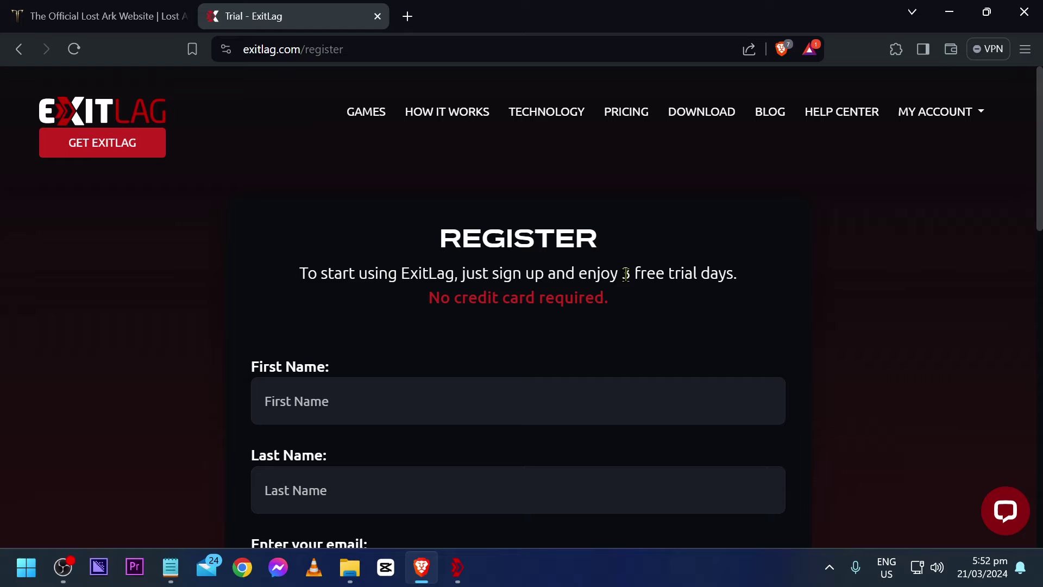
pyautogui.moveTo(622, 274); pyautogui.dragTo(744, 277)
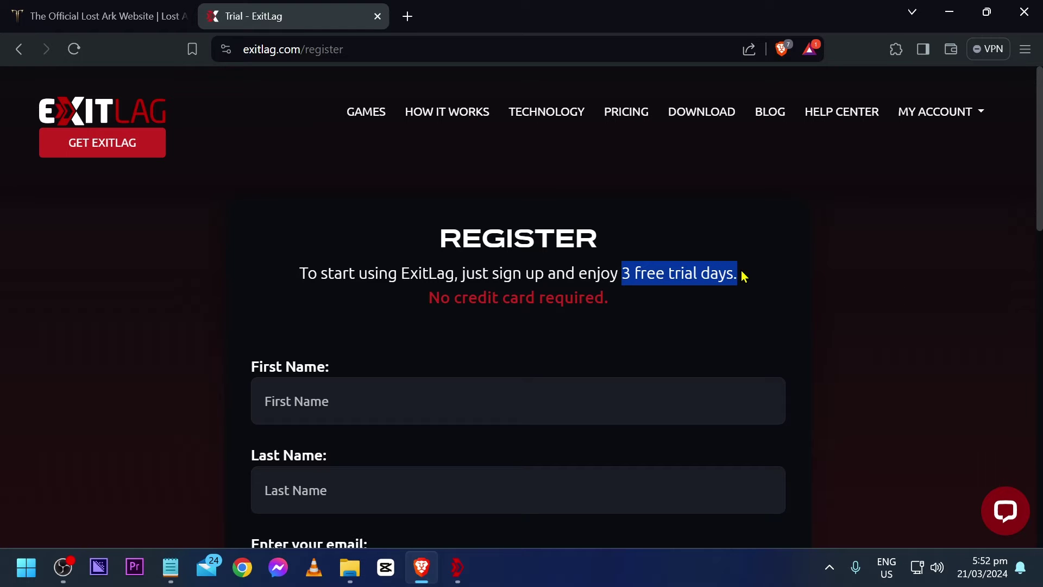
pyautogui.click(743, 275)
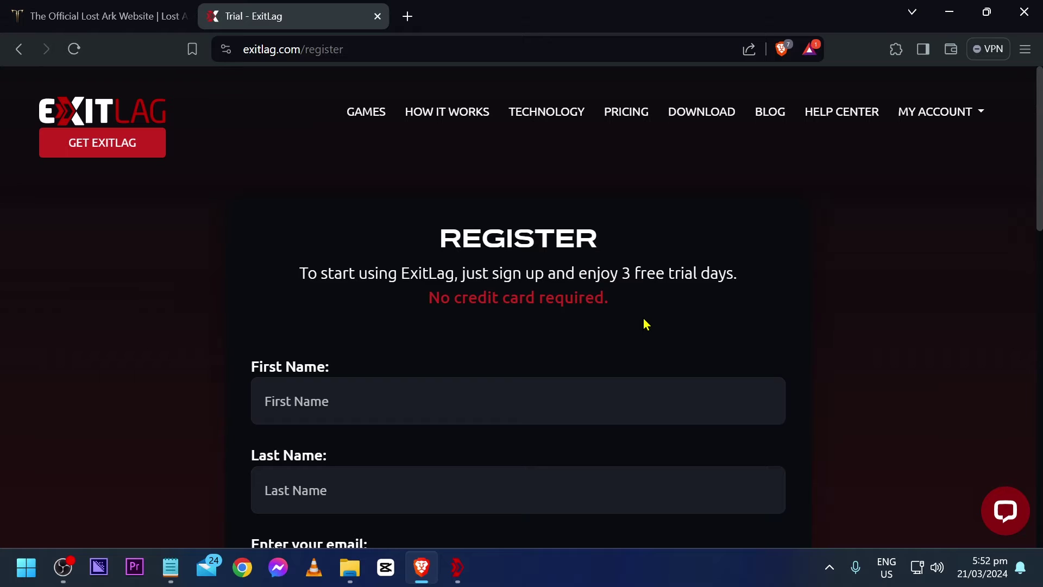
# Open the website's download page and switch to the ExitLag desktop app
pyautogui.click(700, 113)
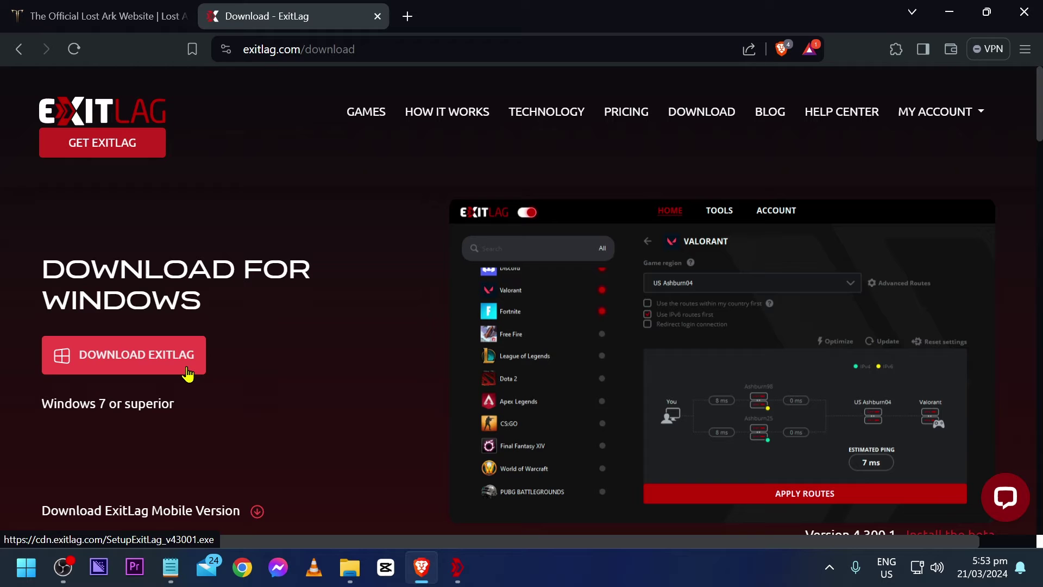
pyautogui.click(457, 567)
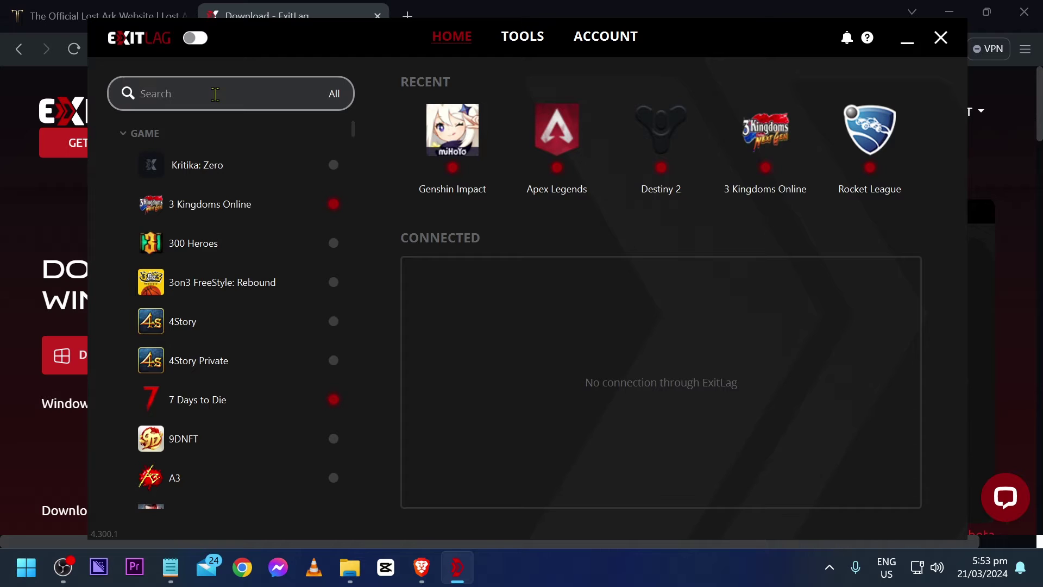
# Turn on ExitLag and open the Lost Ark entry by searching the games for "lost ark"
pyautogui.click(199, 43)
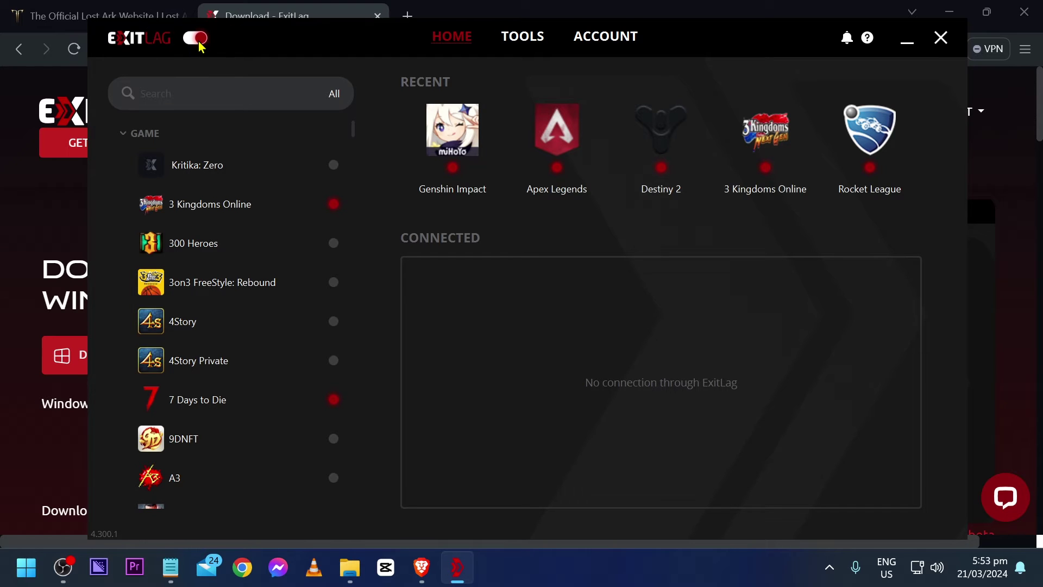
pyautogui.click(211, 88)
pyautogui.write('lost ark')
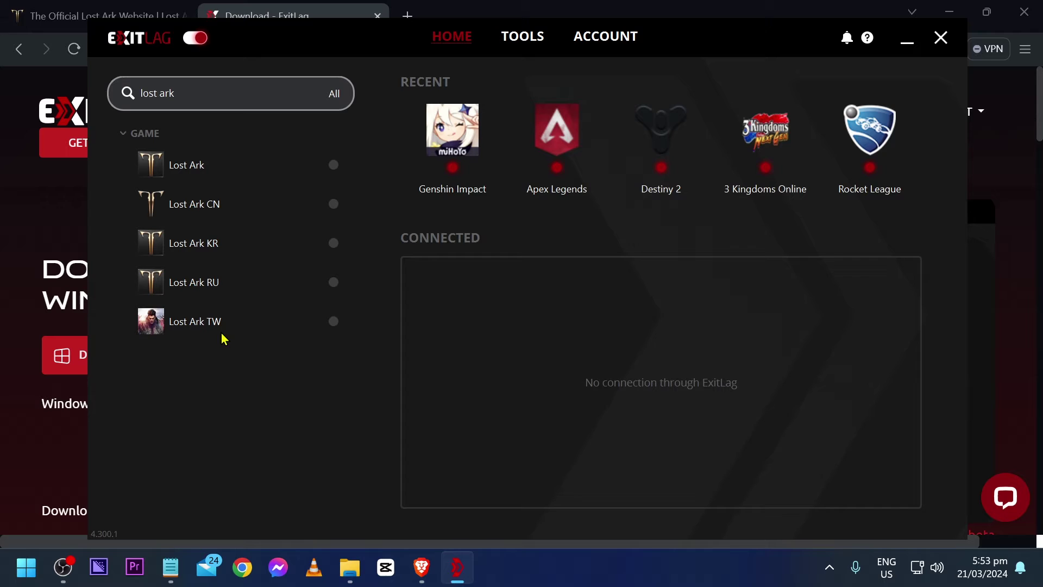
pyautogui.click(209, 167)
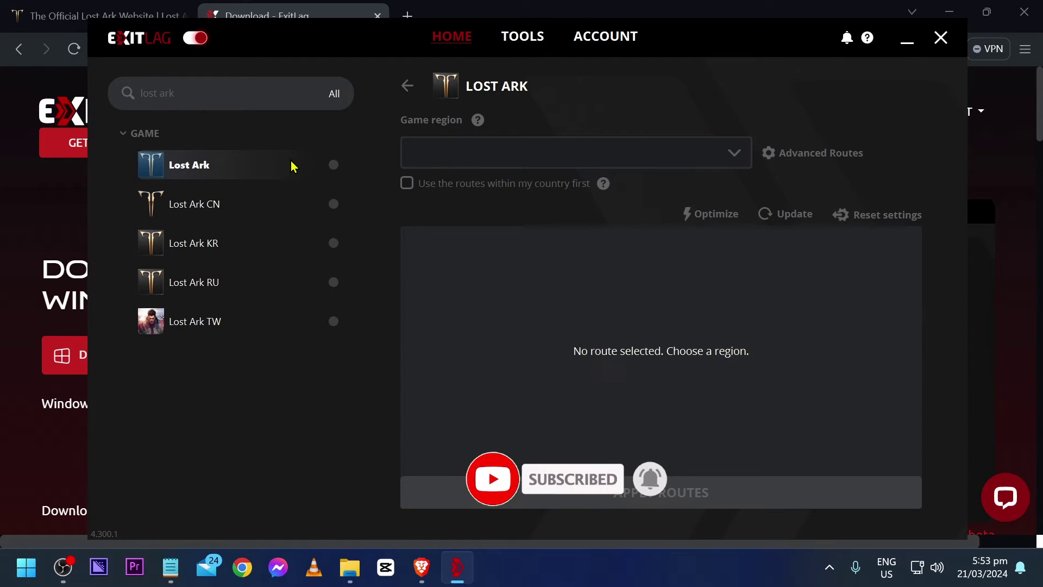
# Examine the game regions offered for Lost Ark and its CN, KR, RU and TW versions
pyautogui.click(455, 159)
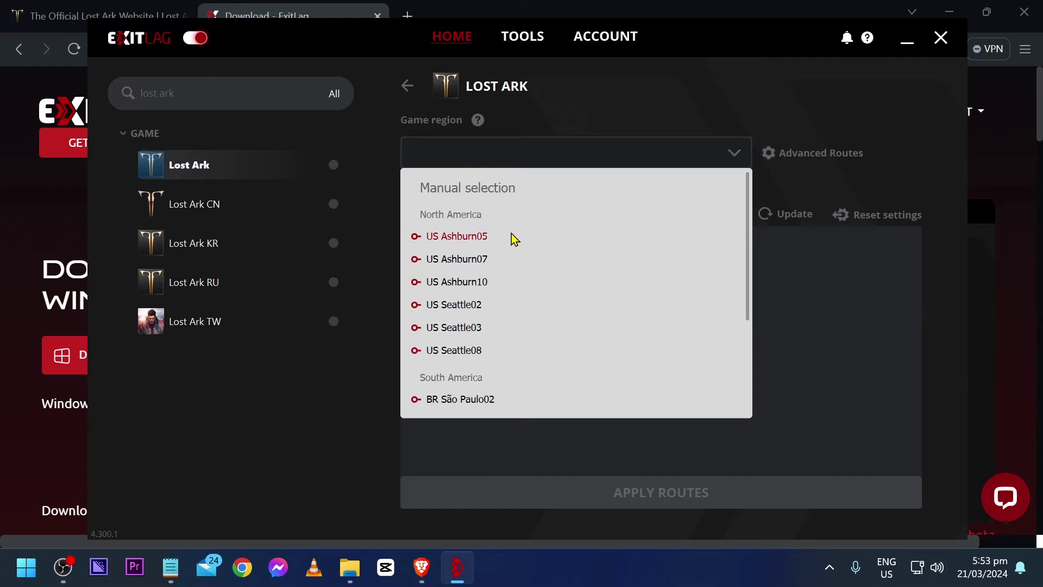
pyautogui.scroll(-3, 509, 289)
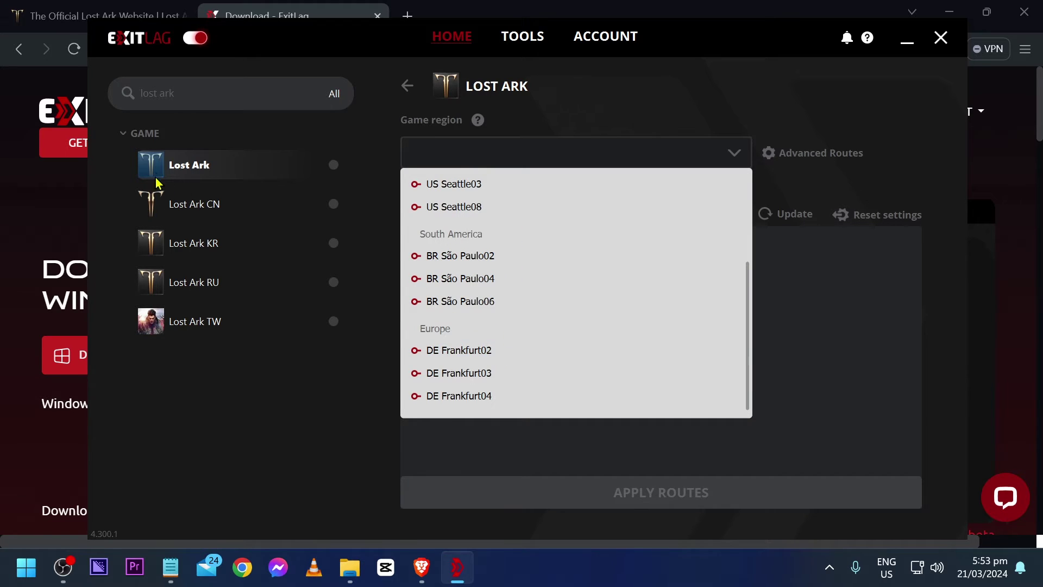
pyautogui.click(204, 205)
pyautogui.click(205, 205)
pyautogui.click(466, 164)
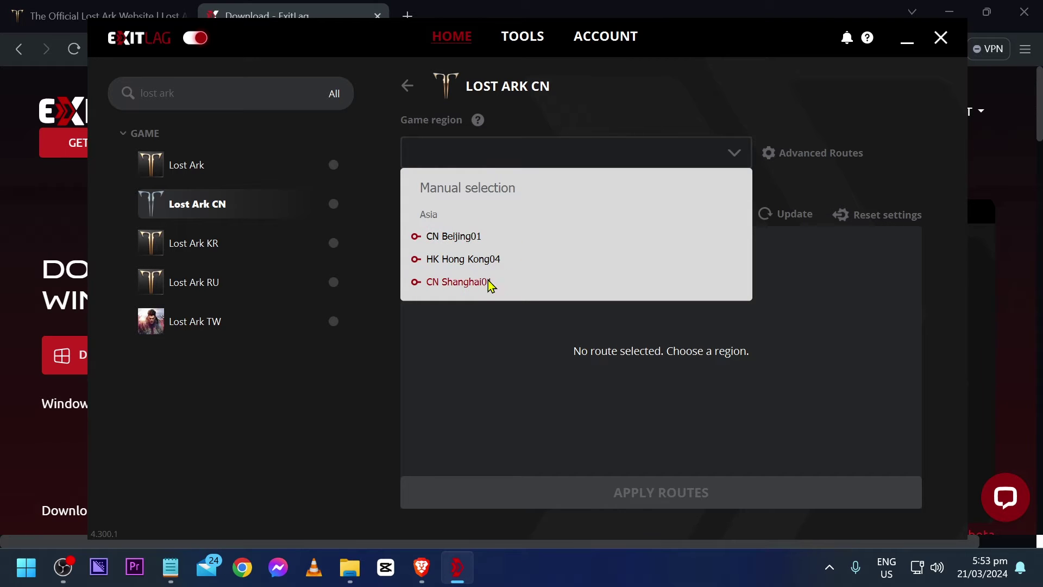
pyautogui.click(219, 250)
pyautogui.click(487, 163)
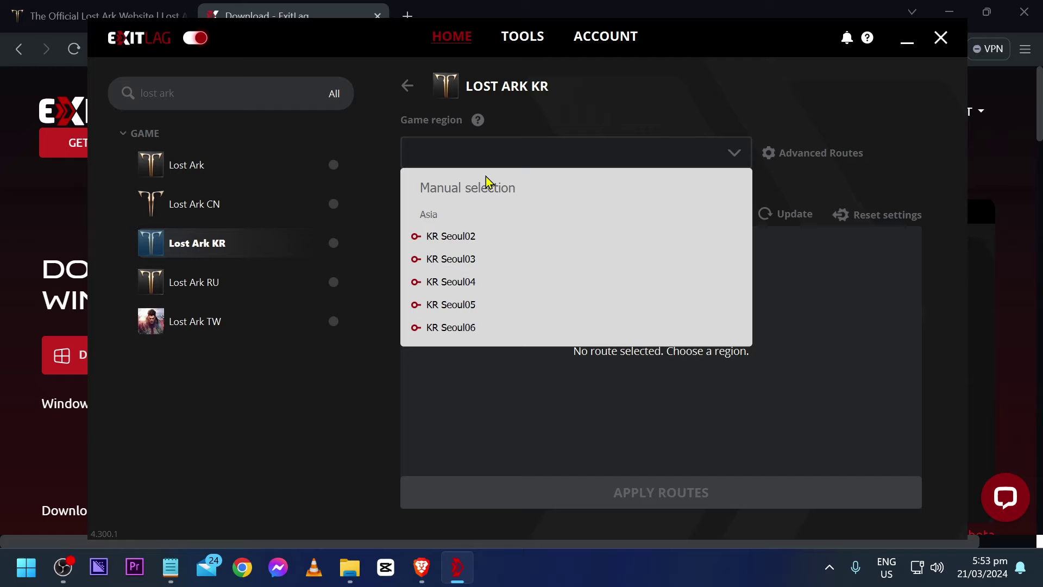
pyautogui.click(268, 288)
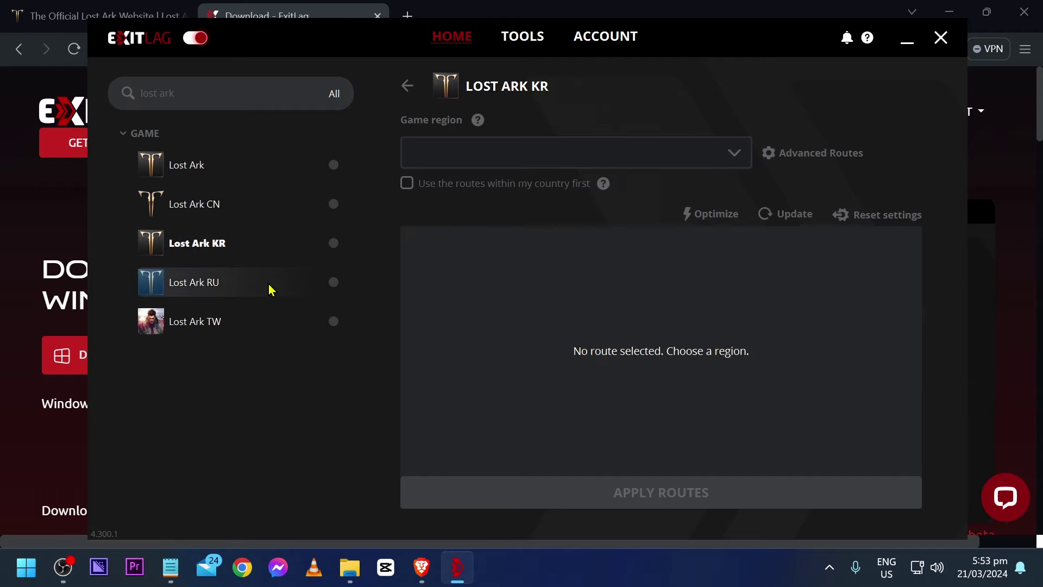
pyautogui.click(528, 161)
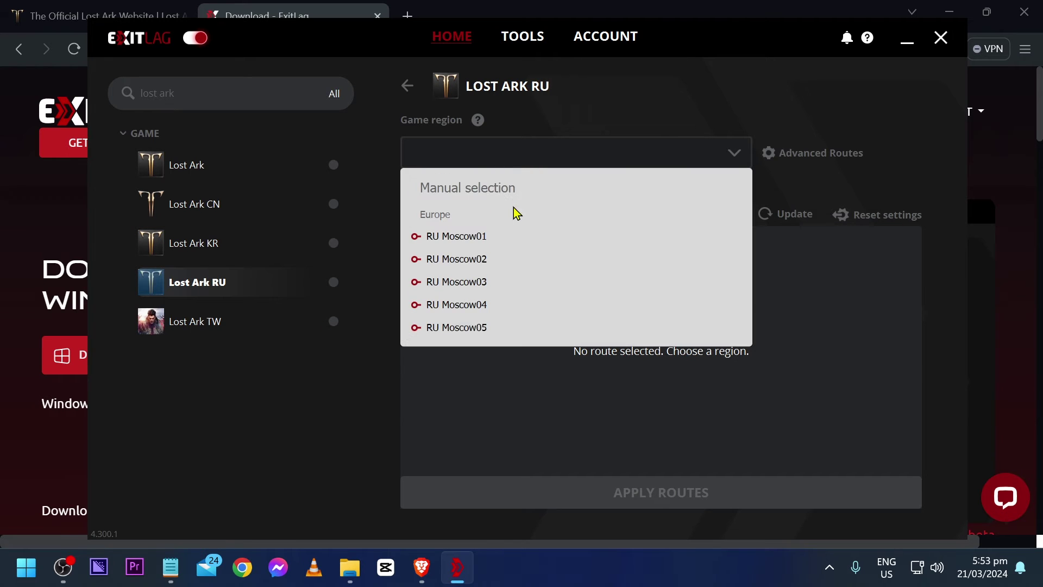
pyautogui.click(235, 321)
pyautogui.click(541, 163)
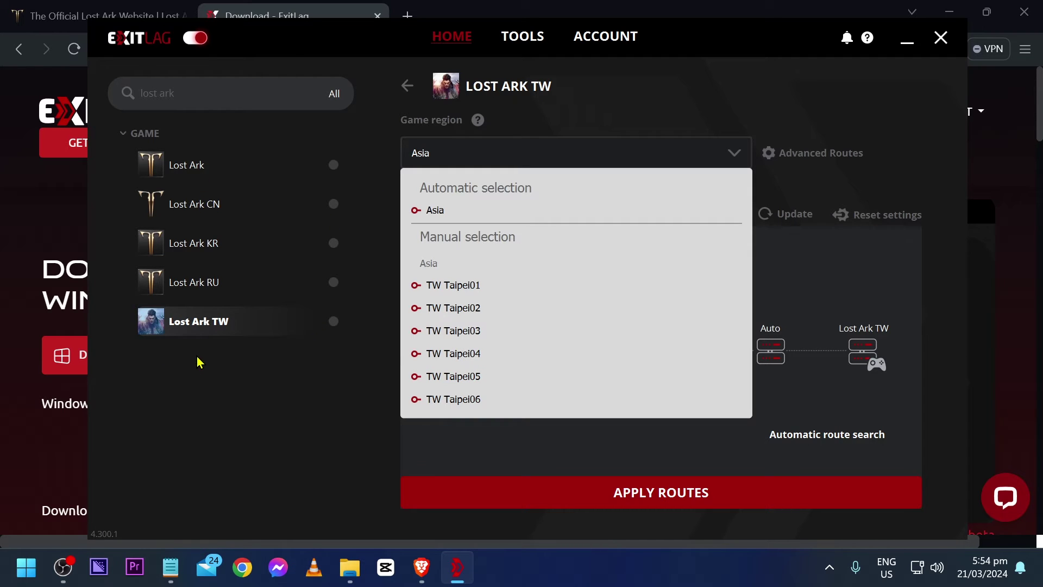
pyautogui.click(273, 414)
# Reopen the main Lost Ark entry and set its game region to BR São Paulo02
pyautogui.click(241, 165)
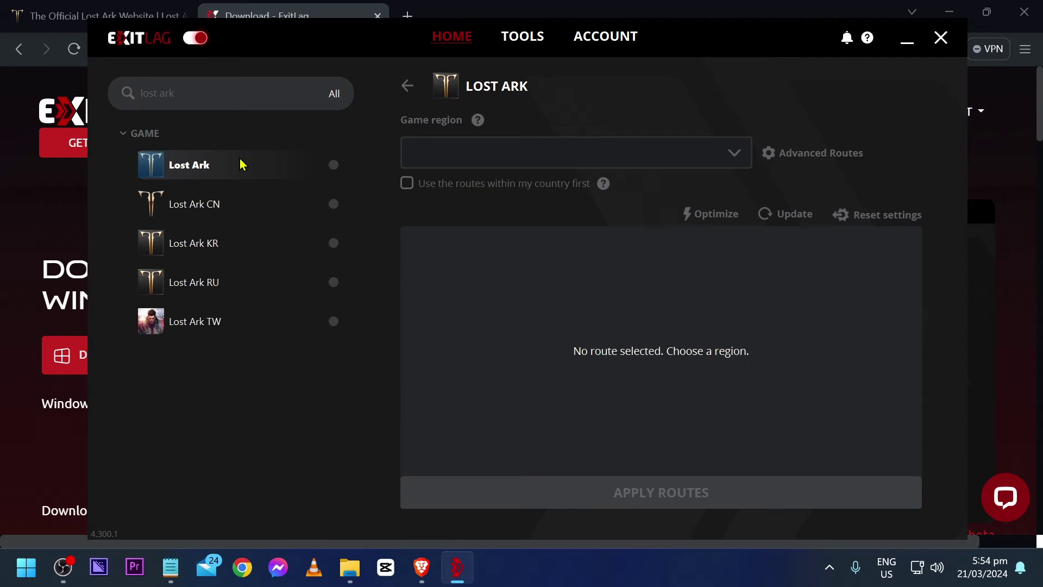
pyautogui.click(470, 164)
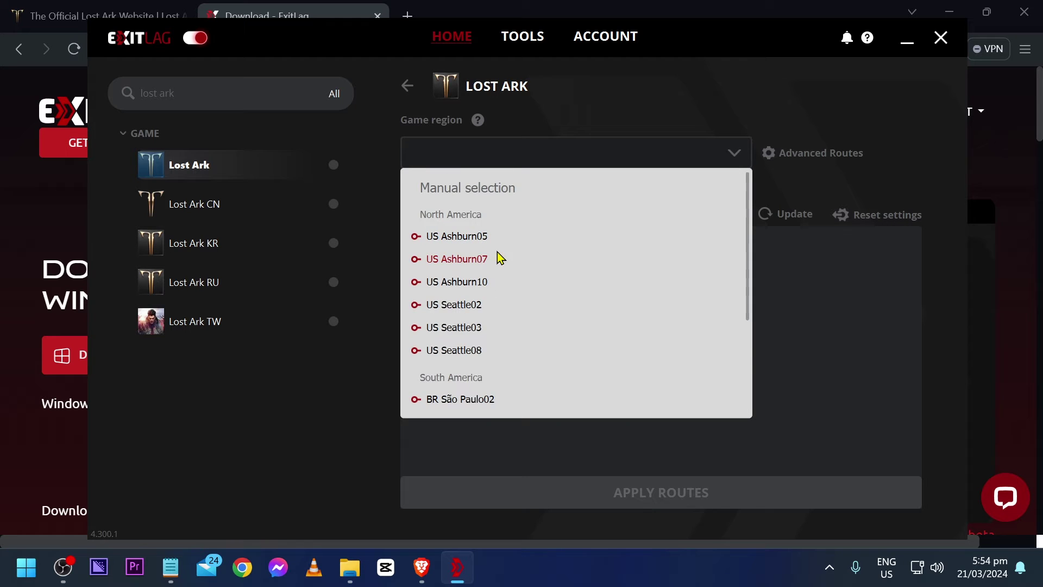
pyautogui.scroll(-2, 496, 268)
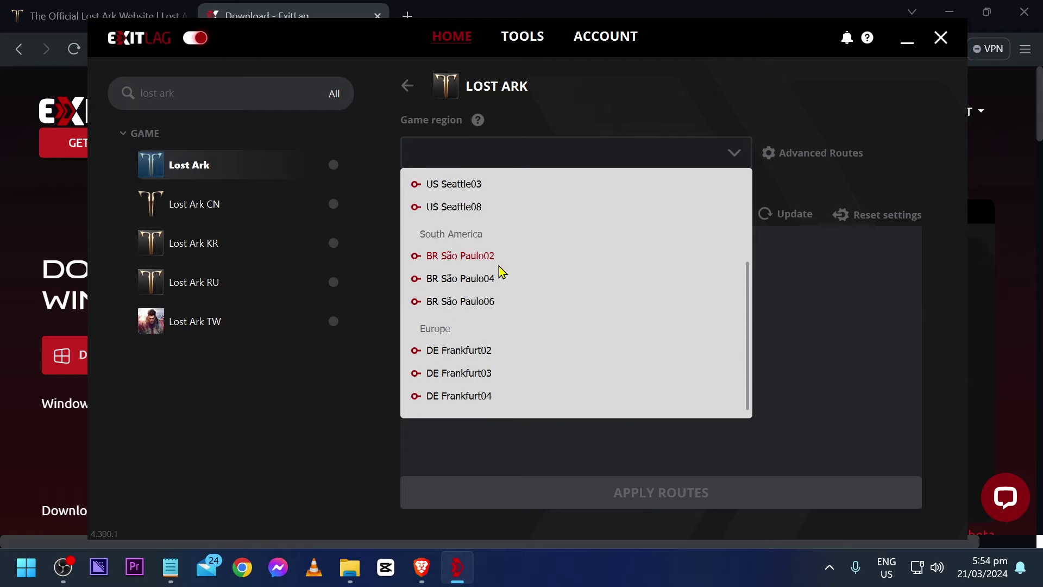
pyautogui.scroll(3, 502, 273)
pyautogui.scroll(-1, 503, 288)
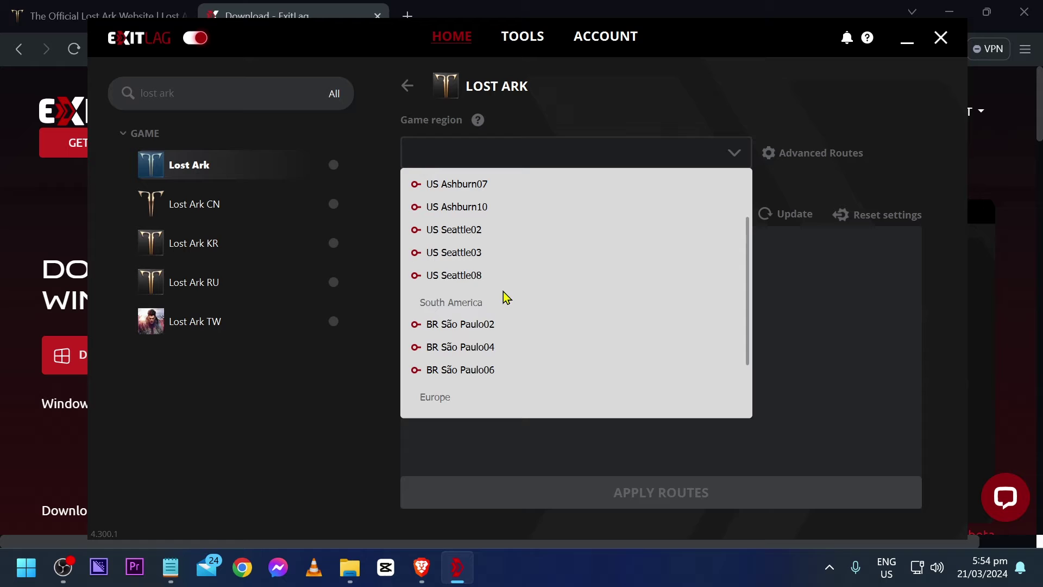
pyautogui.click(497, 326)
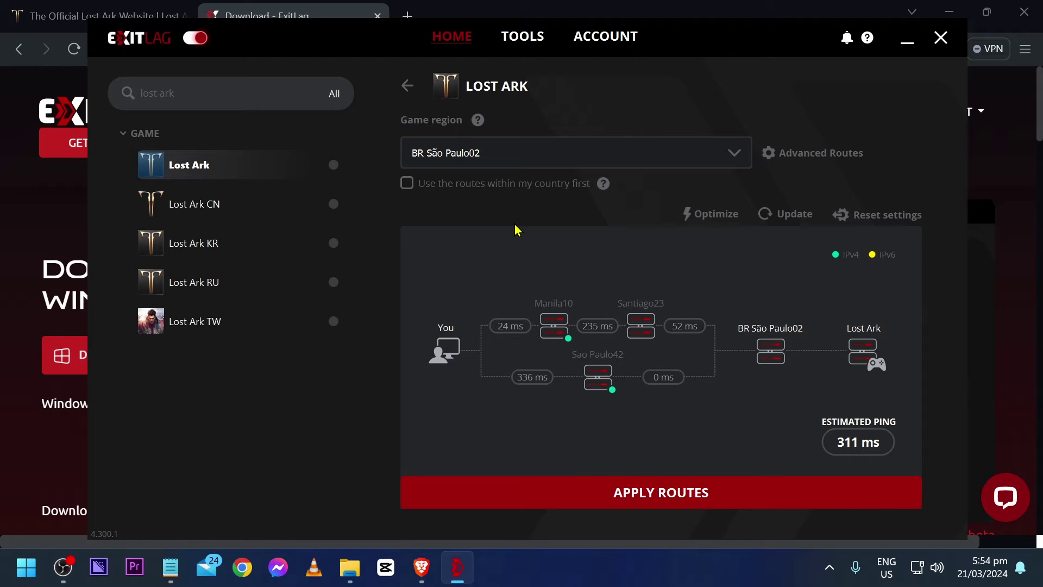
# Enable using routes within the country first for Lost Ark, and apply 2 UDP routes in the advanced routes settings
pyautogui.click(408, 185)
pyautogui.click(813, 156)
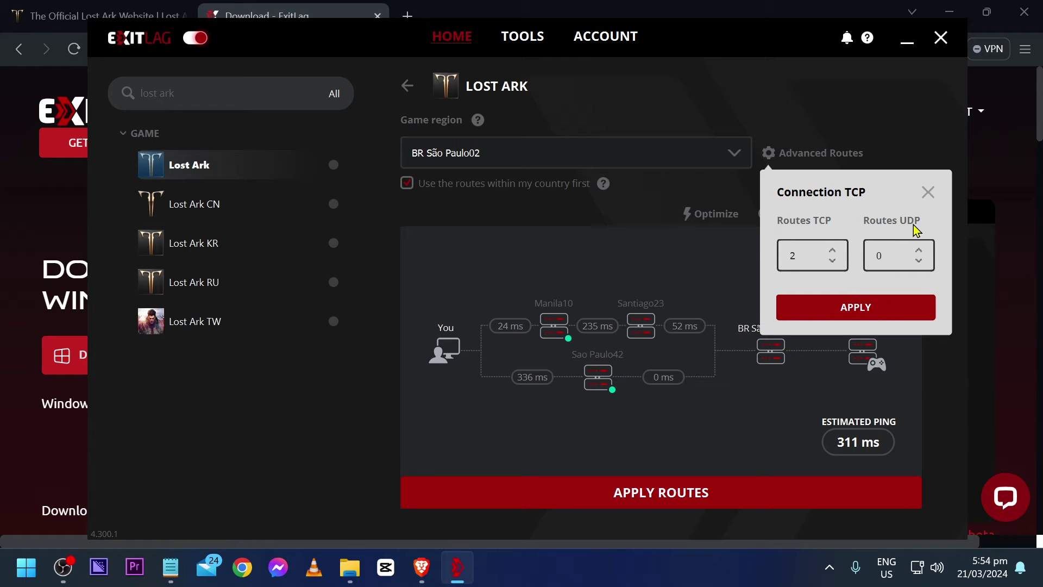
pyautogui.click(919, 250)
pyautogui.click(918, 250)
pyautogui.doubleClick(901, 260)
pyautogui.write('2')
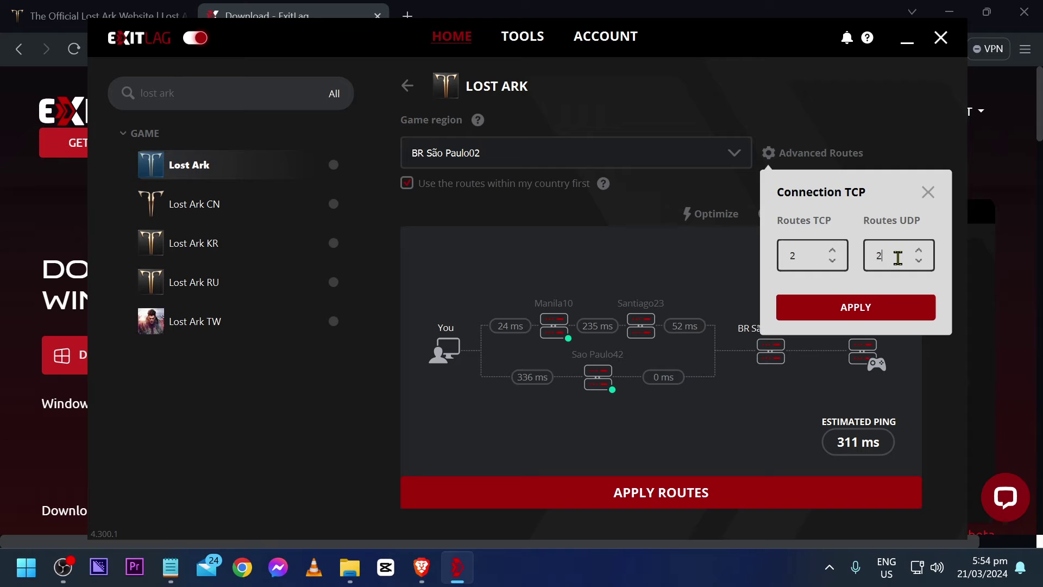
pyautogui.click(862, 316)
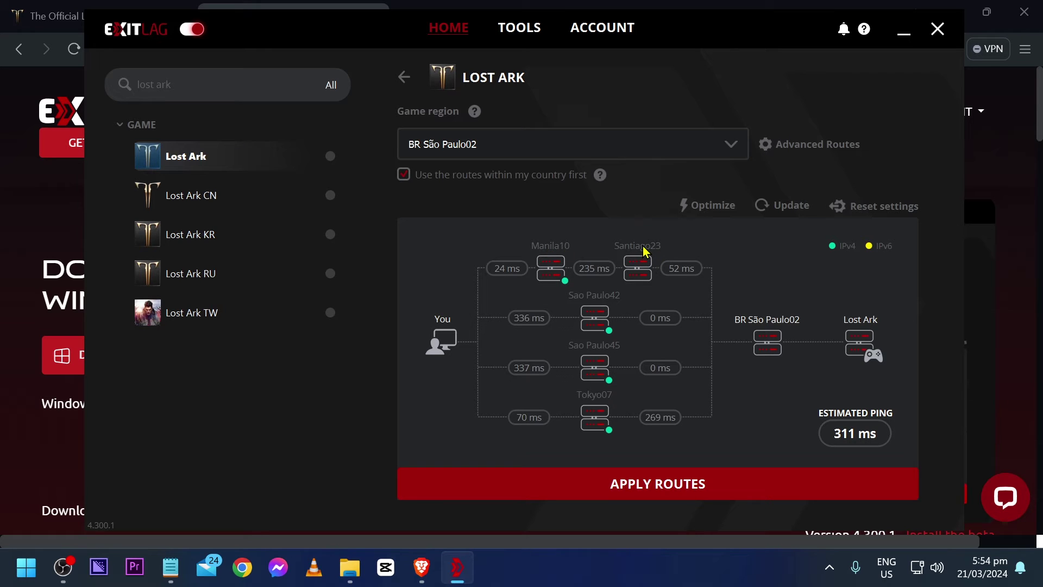
# Change Lost Ark's game region to US Seattle03
pyautogui.click(526, 146)
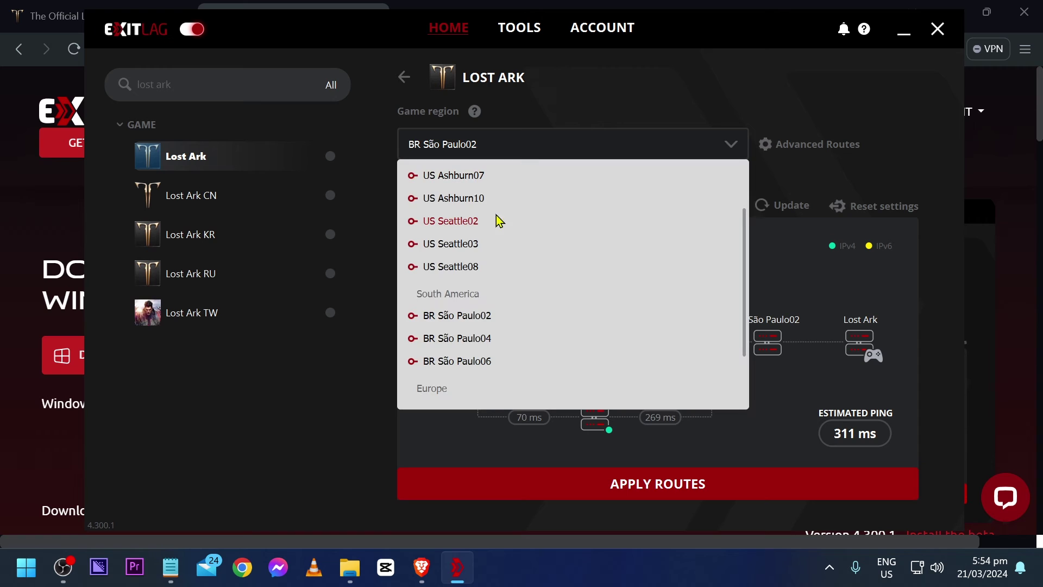
pyautogui.click(470, 252)
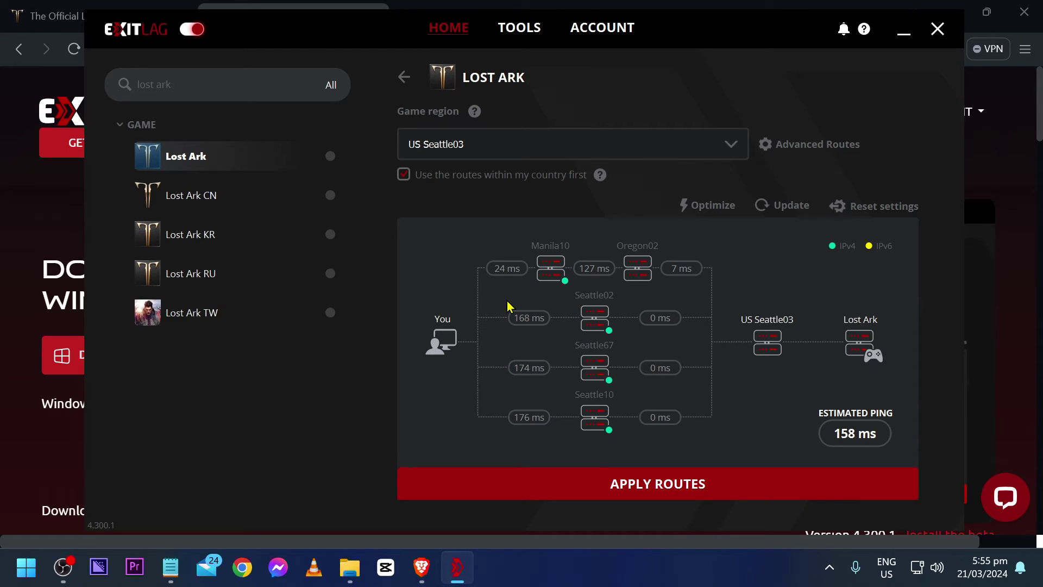
# Open the Lost Ark TW entry and set its game region to TW Taipei02
pyautogui.click(211, 315)
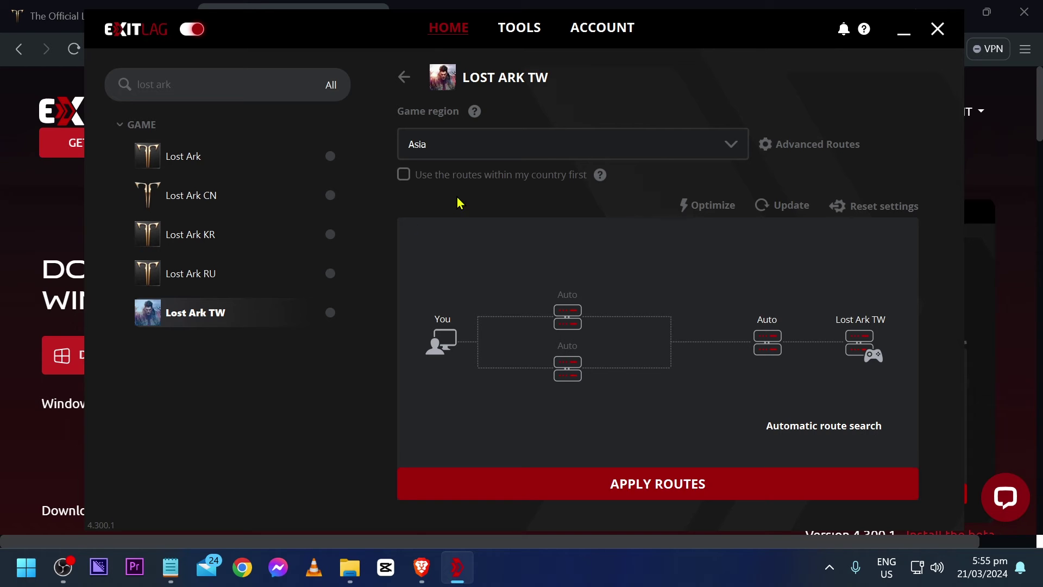
pyautogui.click(510, 148)
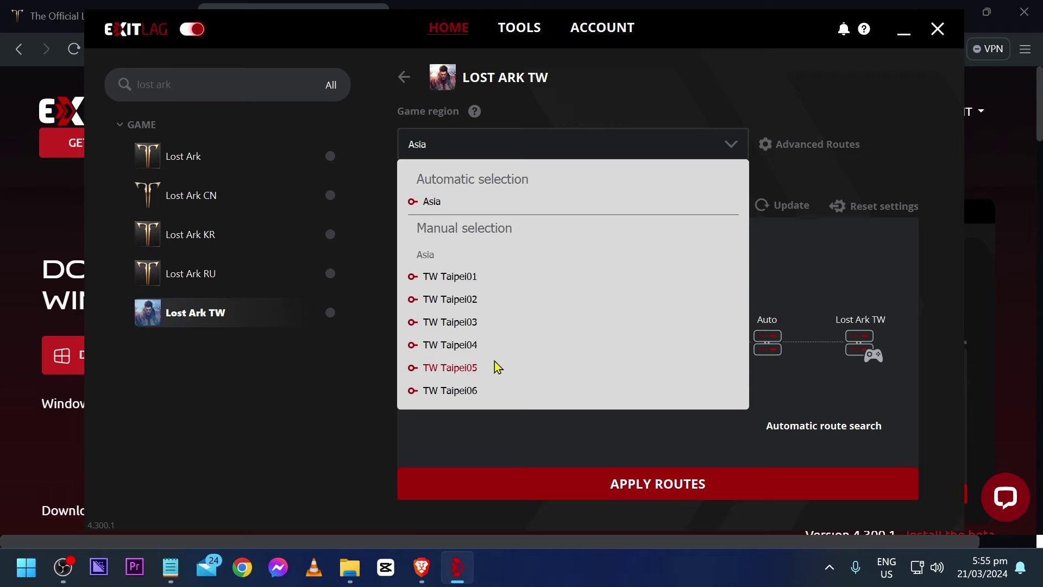
pyautogui.click(444, 205)
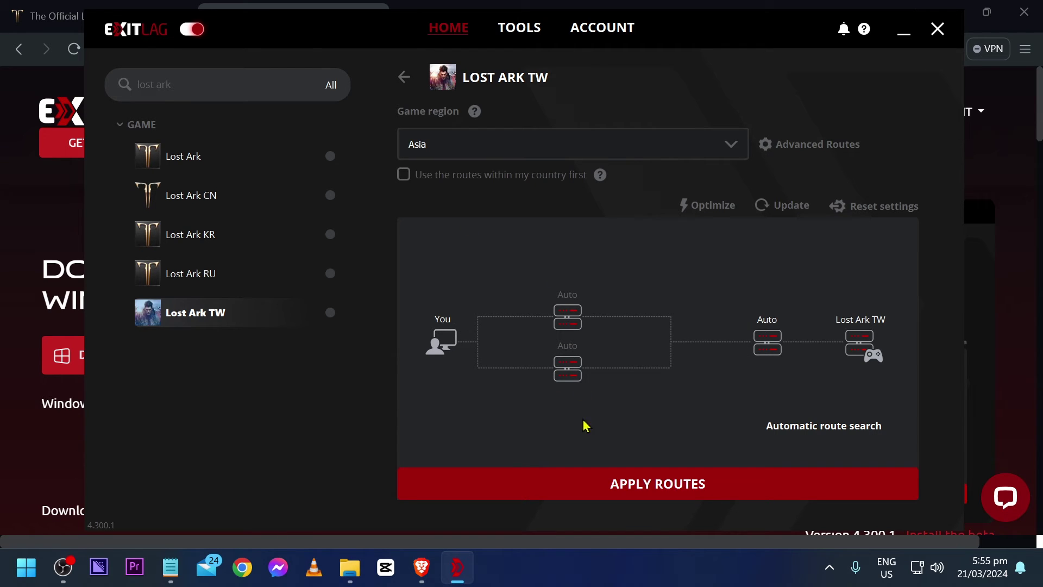
pyautogui.click(547, 153)
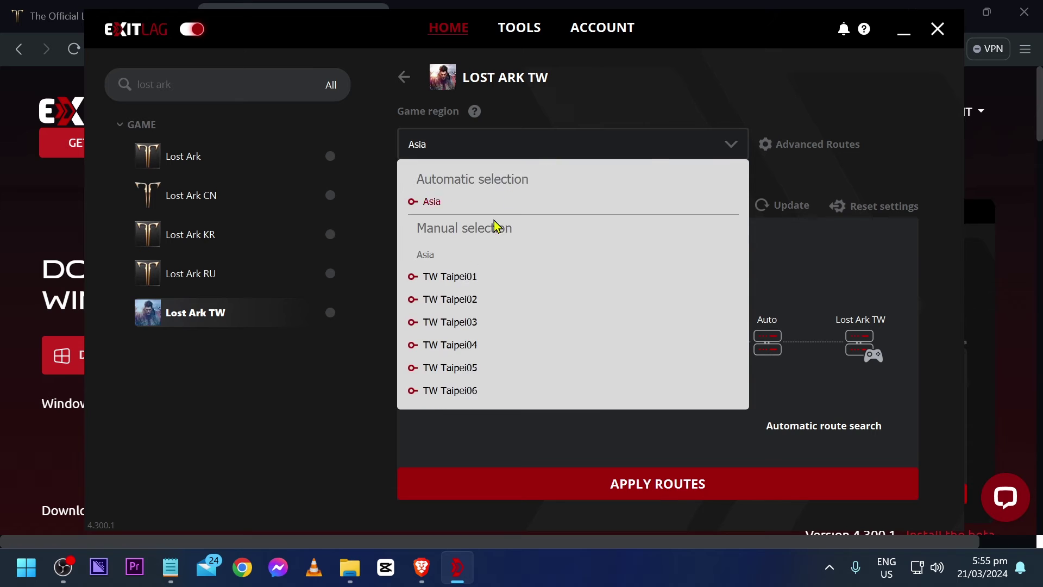
pyautogui.click(489, 301)
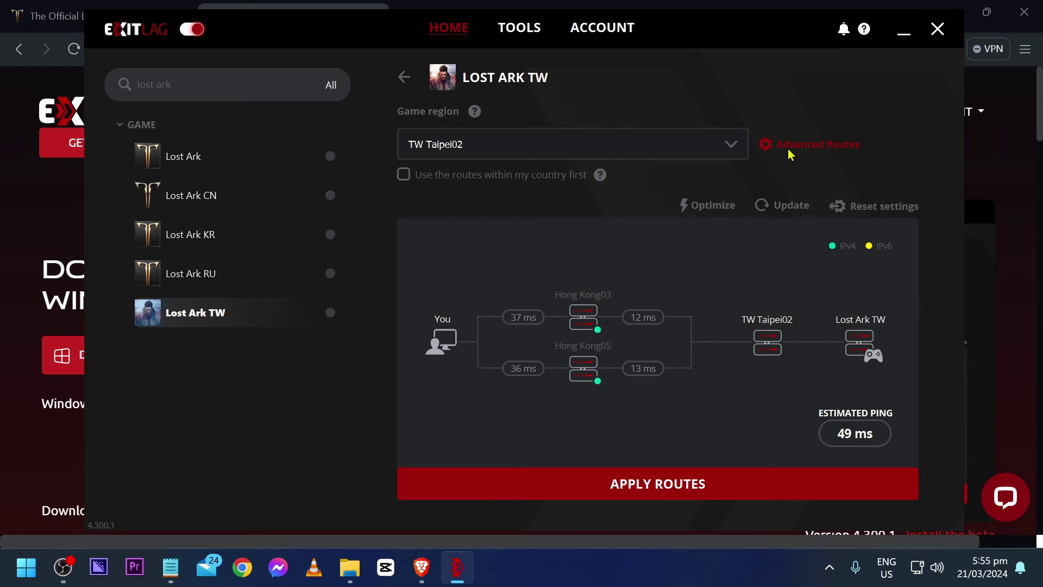
# Return to the main Lost Ark entry and set its game region to BR São Paulo02
pyautogui.click(185, 155)
pyautogui.click(487, 144)
pyautogui.scroll(-1, 479, 366)
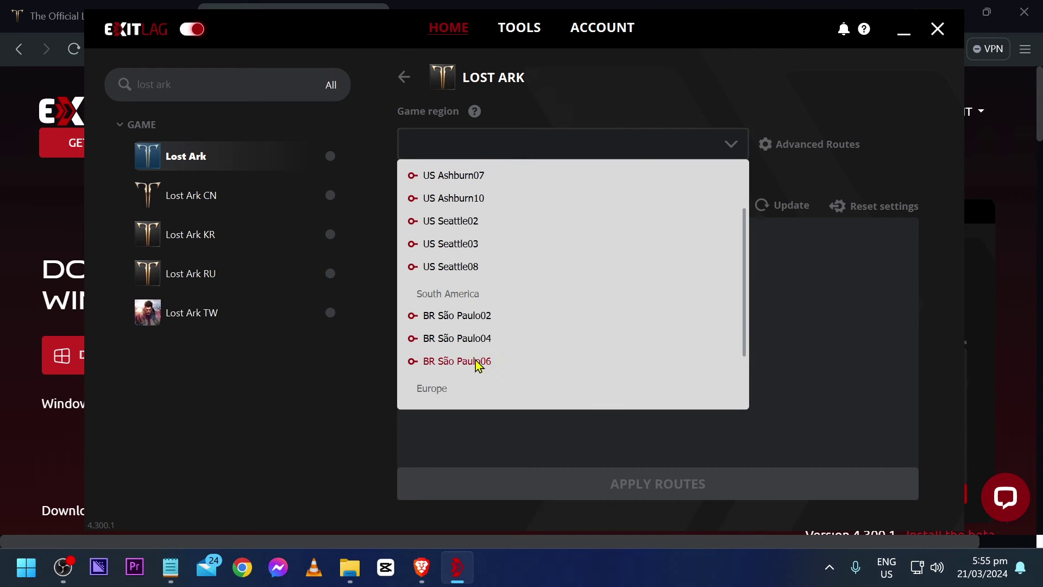
pyautogui.click(478, 317)
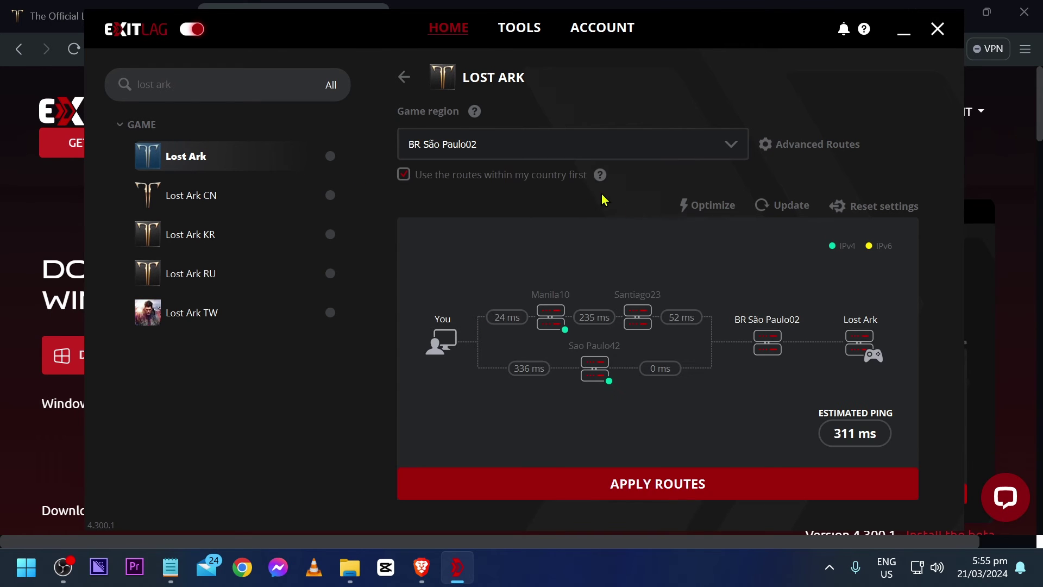
# Set 2 TCP and 2 UDP routes in Lost Ark's advanced routes settings, and apply the resulting connection routes
pyautogui.click(783, 146)
pyautogui.click(918, 245)
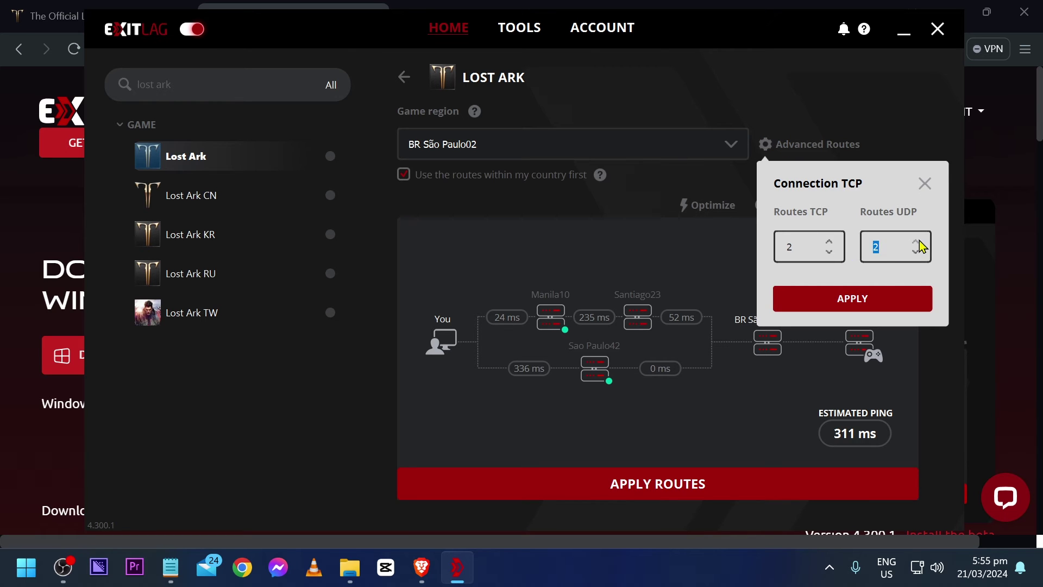
pyautogui.click(915, 297)
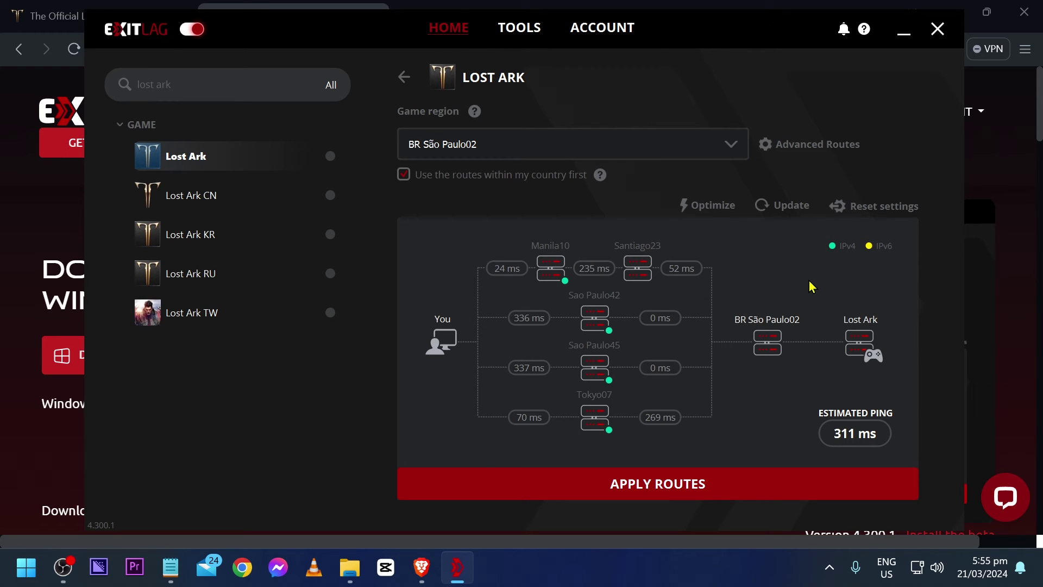
pyautogui.click(683, 496)
# Change Lost Ark's game region to US Seattle02 and apply its routes
pyautogui.click(563, 147)
pyautogui.click(635, 93)
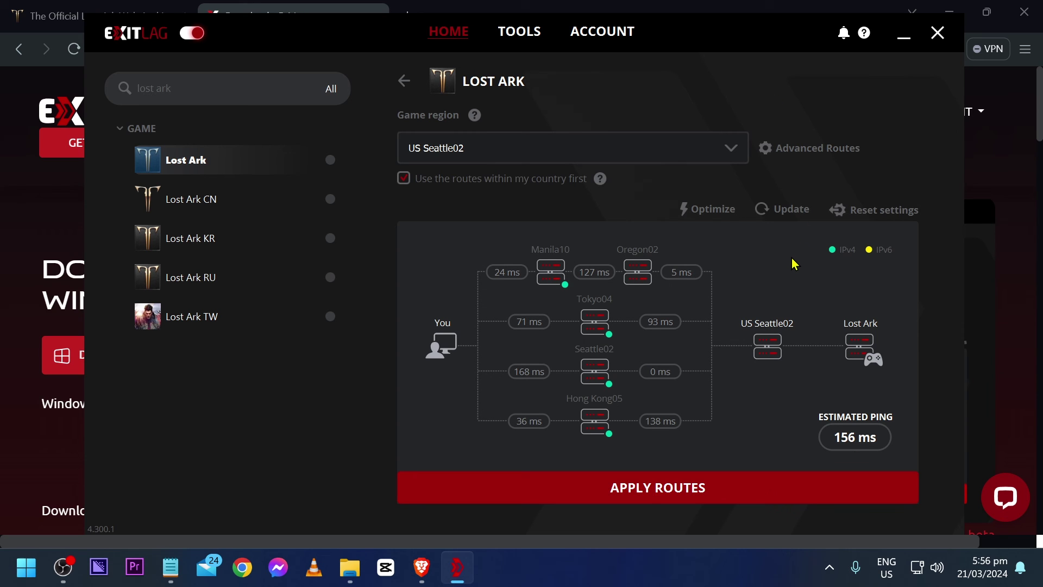
pyautogui.click(700, 488)
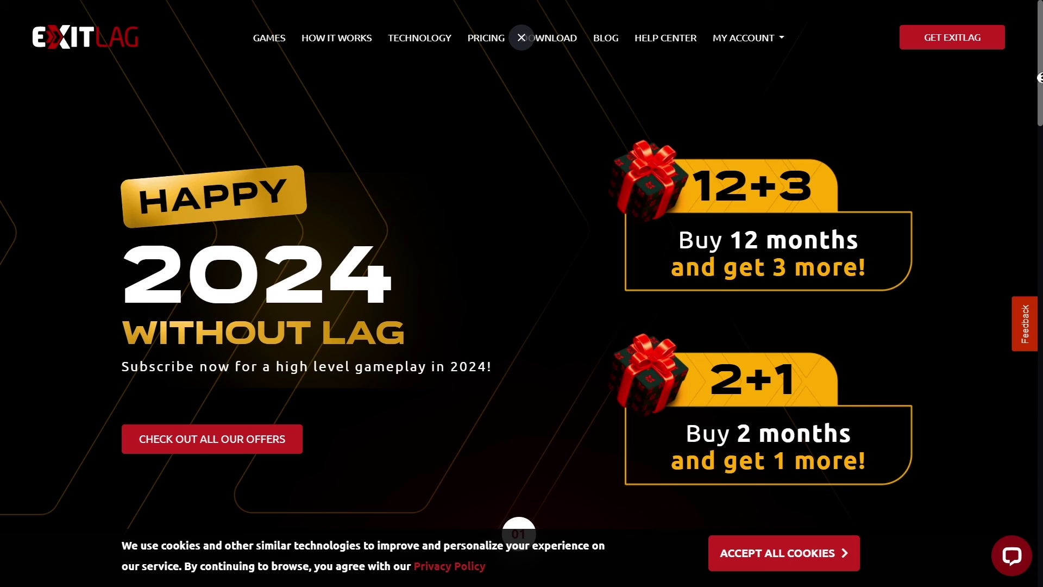
# Examine the features and supported games presented on the ExitLag website's home page
pyautogui.scroll(-4, 1039, 78)
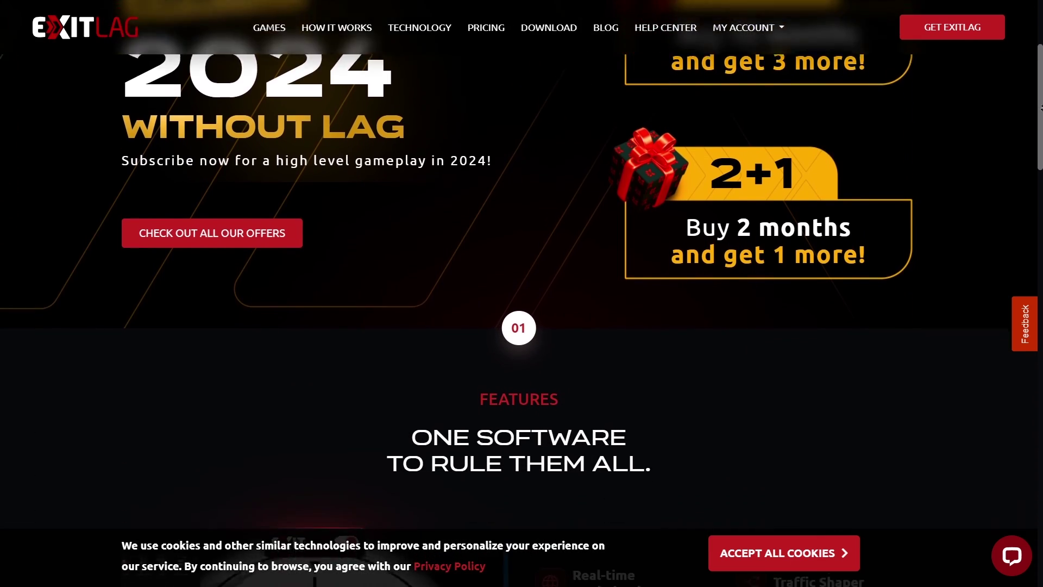
pyautogui.scroll(-5, 1040, 107)
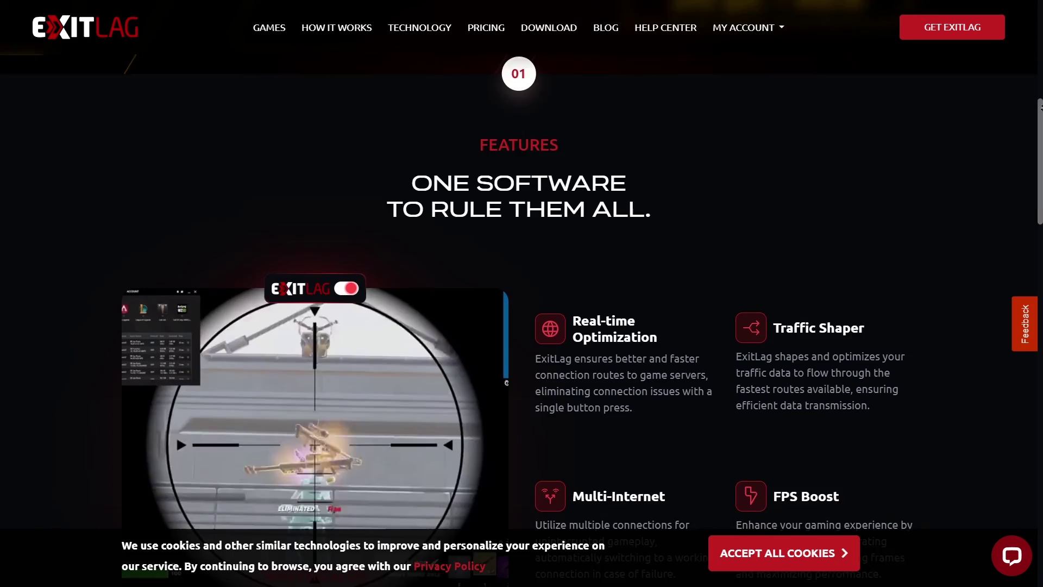
pyautogui.scroll(-5, 1040, 107)
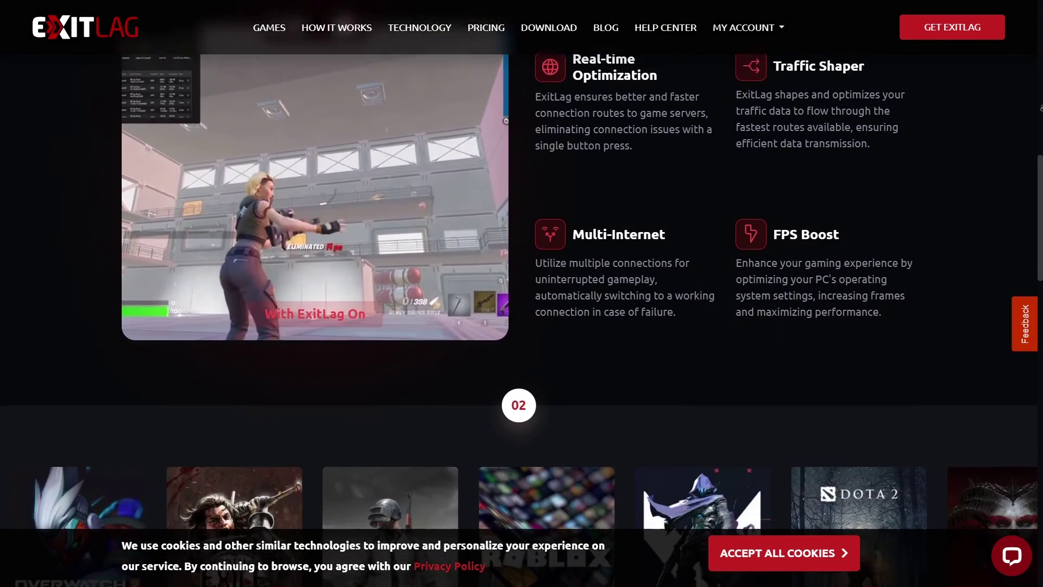
pyautogui.scroll(-5, 1040, 107)
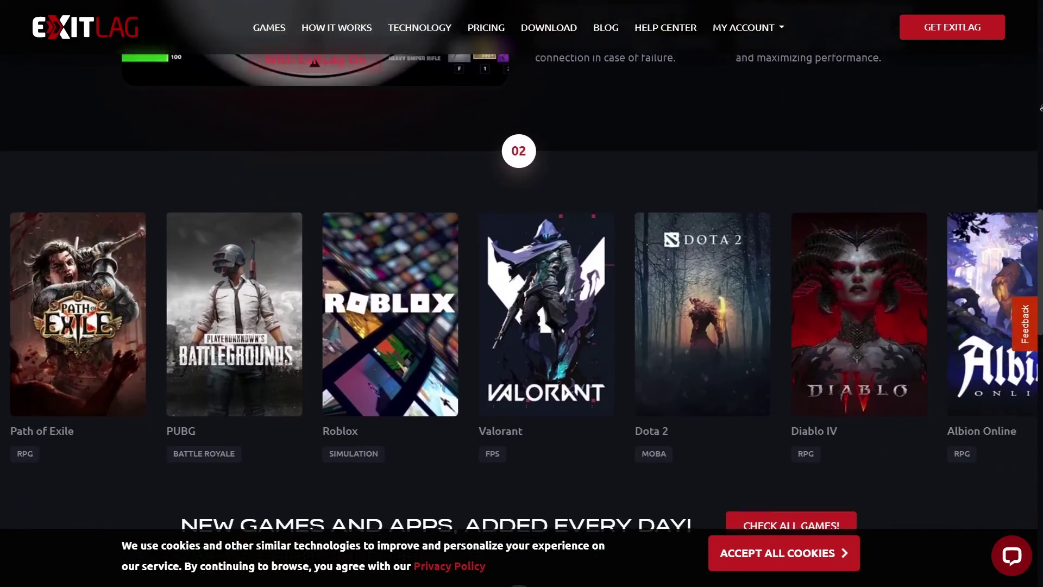